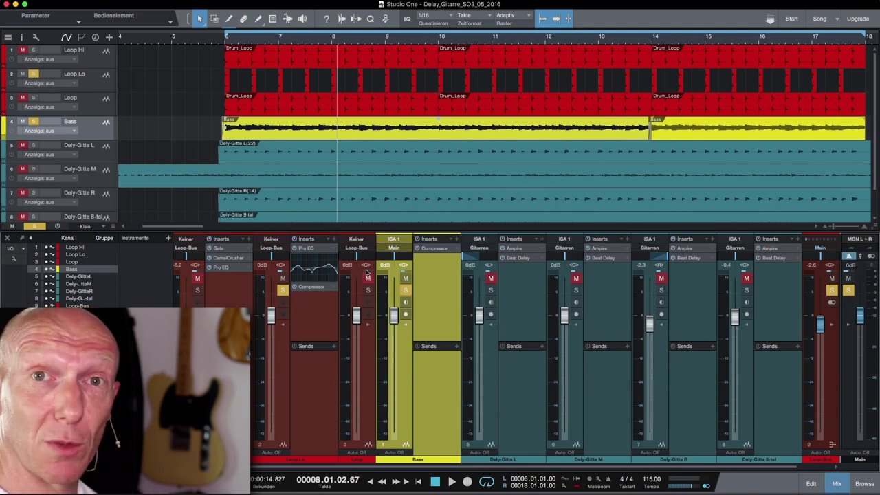
# Insert a Pro EQ on the Bass channel after its compressor
pyautogui.click(456, 239)
pyautogui.scroll(-5, 506, 395)
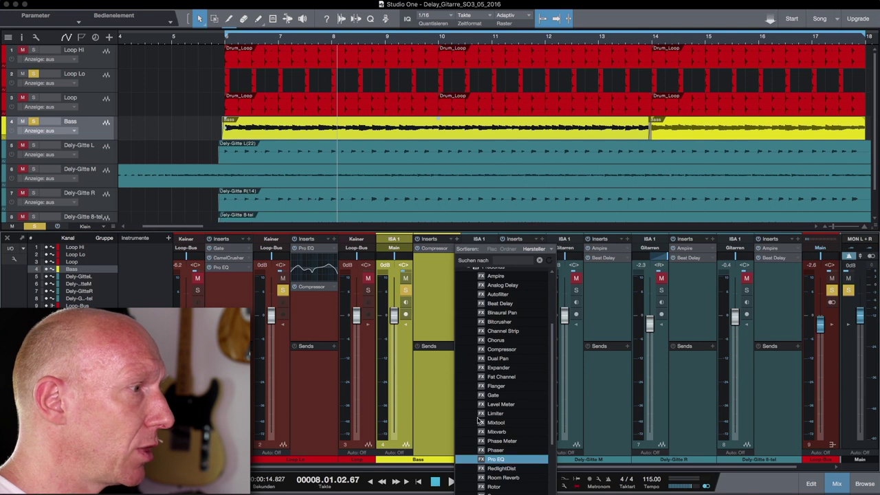
pyautogui.click(498, 459)
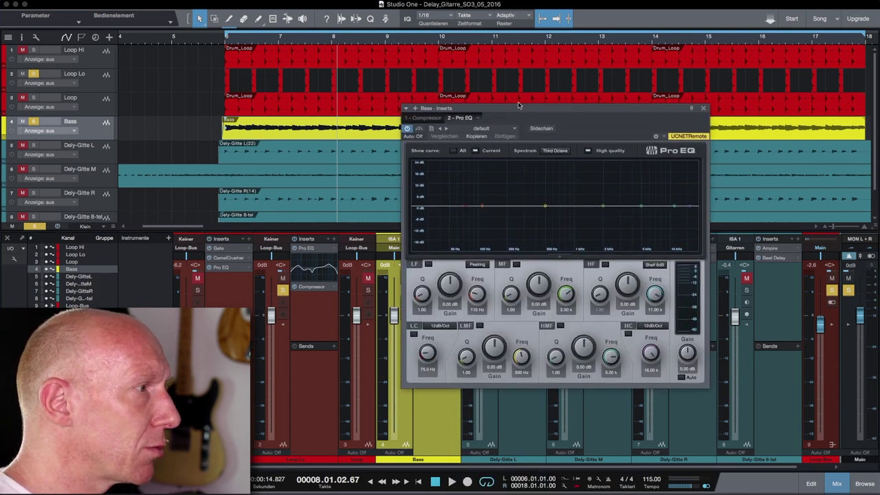
# Enable the low cut of the Bass EQ at 40 Hz with a 24dB/Oct slope
pyautogui.click(413, 334)
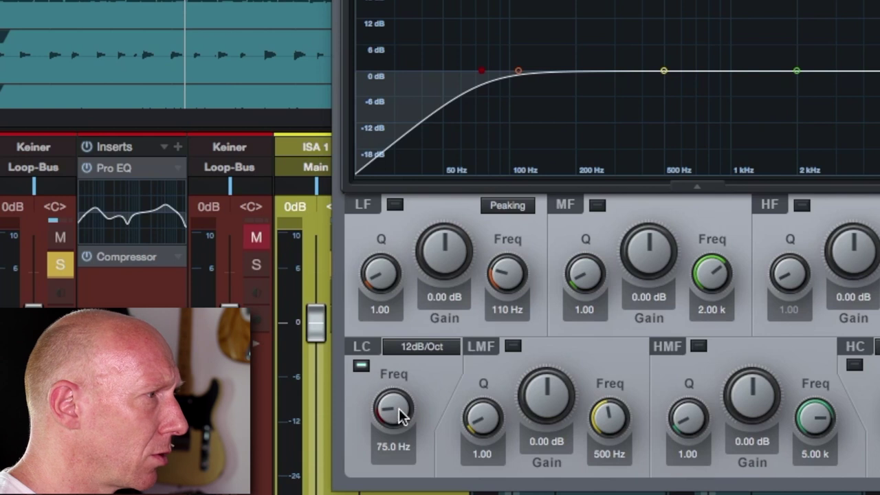
pyautogui.click(392, 446)
pyautogui.write('40')
pyautogui.press('Return')
pyautogui.click(414, 343)
pyautogui.click(428, 405)
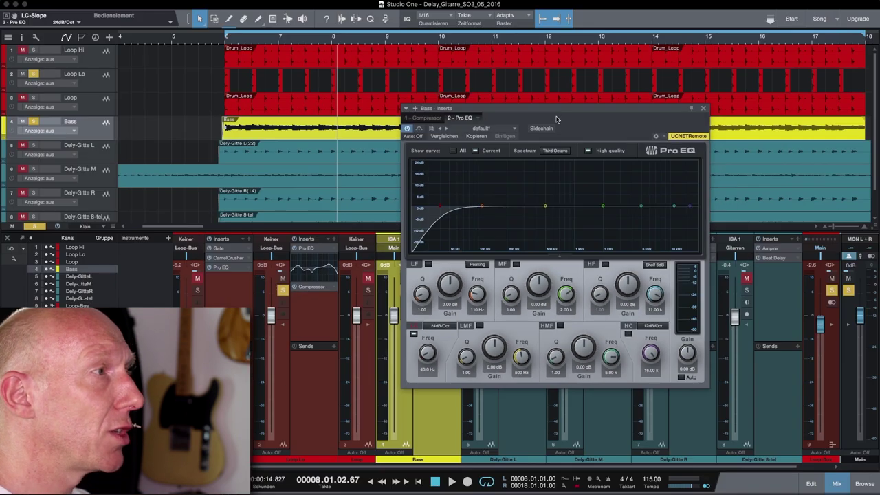
# Move the EQ window aside and play the song to examine the bass spectrum
pyautogui.moveTo(557, 112); pyautogui.dragTo(612, 81)
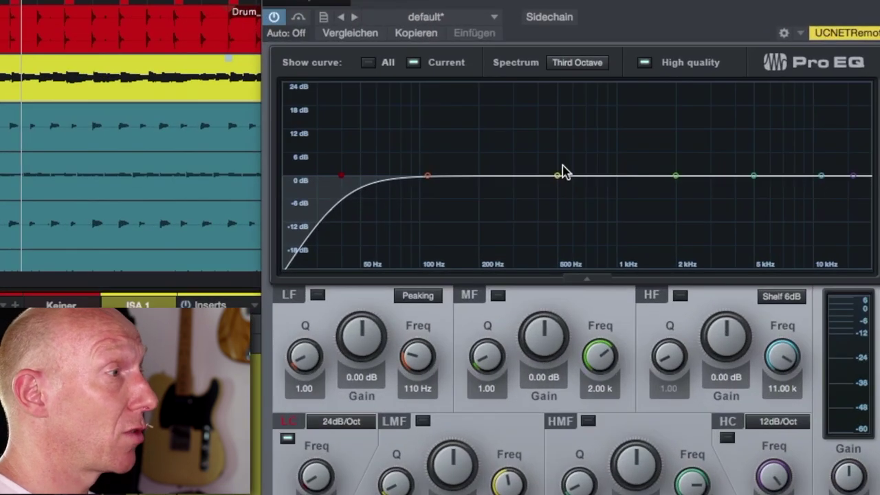
pyautogui.press('space')
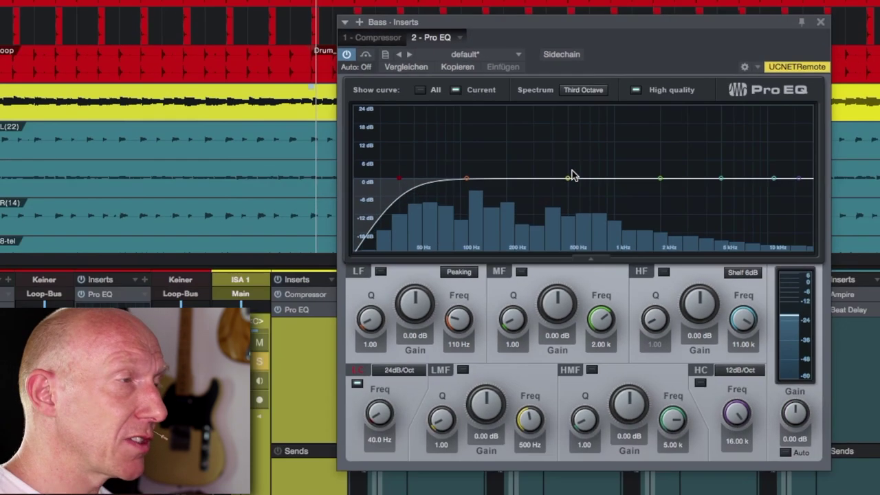
pyautogui.press('space')
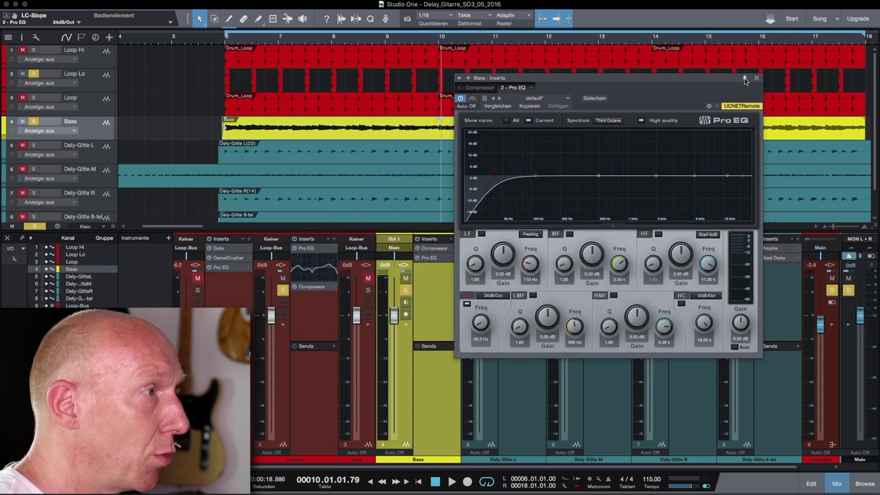
# Keep the Bass EQ editor pinned open and place the Loop Lo channel's Pro EQ editor beside it
pyautogui.moveTo(658, 81); pyautogui.dragTo(702, 75)
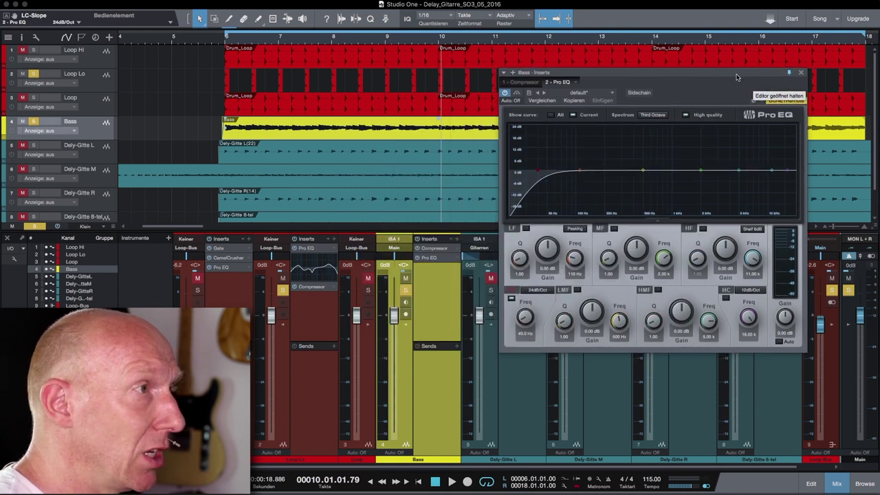
pyautogui.click(789, 73)
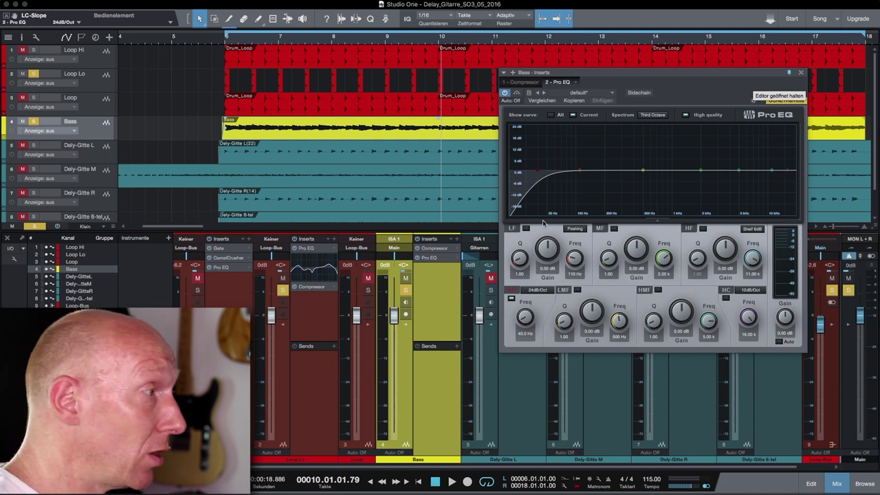
pyautogui.click(316, 253)
pyautogui.moveTo(638, 103); pyautogui.dragTo(368, 75)
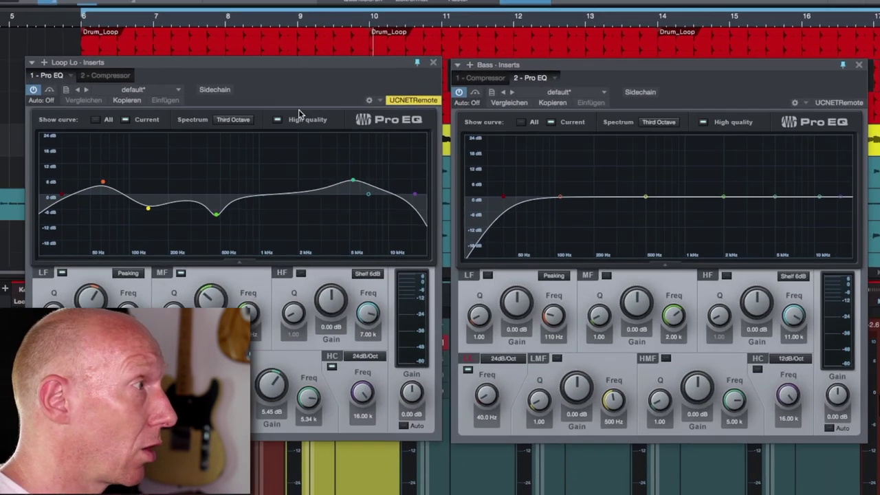
# Play the song to compare the Loop Lo and Bass spectra, and close the Loop Lo EQ editor
pyautogui.press('space')
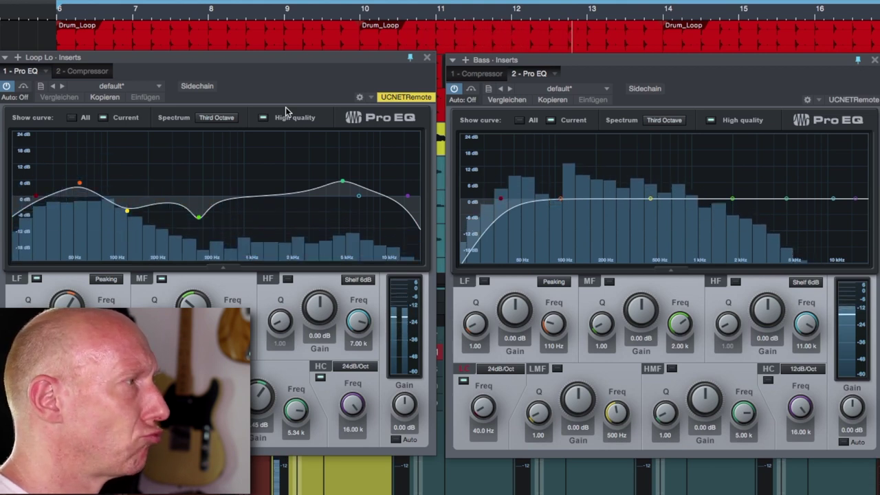
pyautogui.press('space')
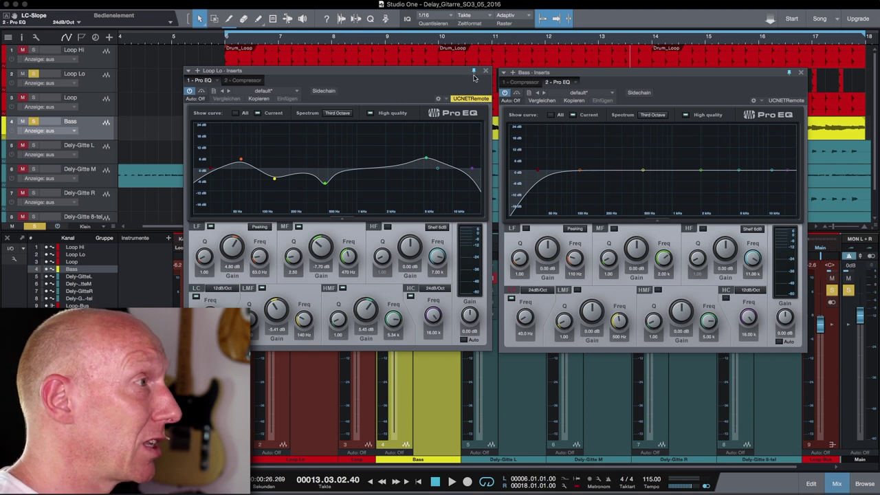
pyautogui.click(487, 73)
pyautogui.moveTo(608, 76); pyautogui.dragTo(578, 87)
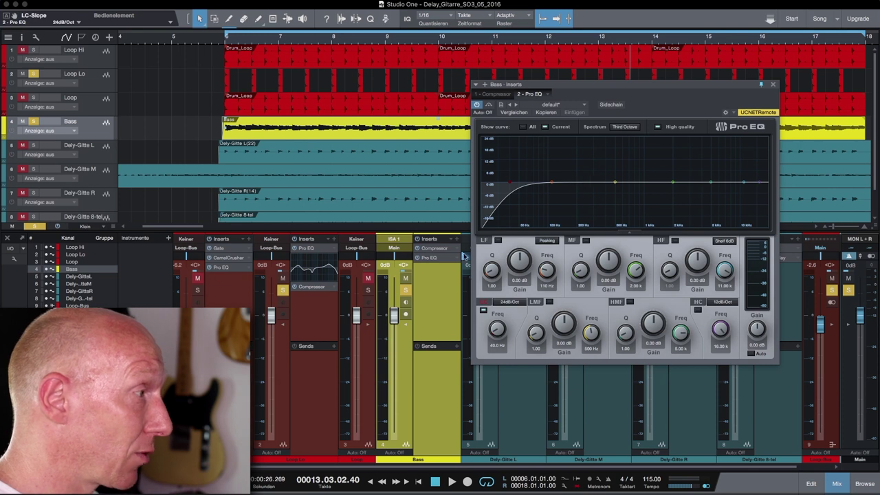
# Add a send on the Loop Lo channel to the sidechain of the Bass channel's Pro EQ
pyautogui.click(316, 329)
pyautogui.click(335, 347)
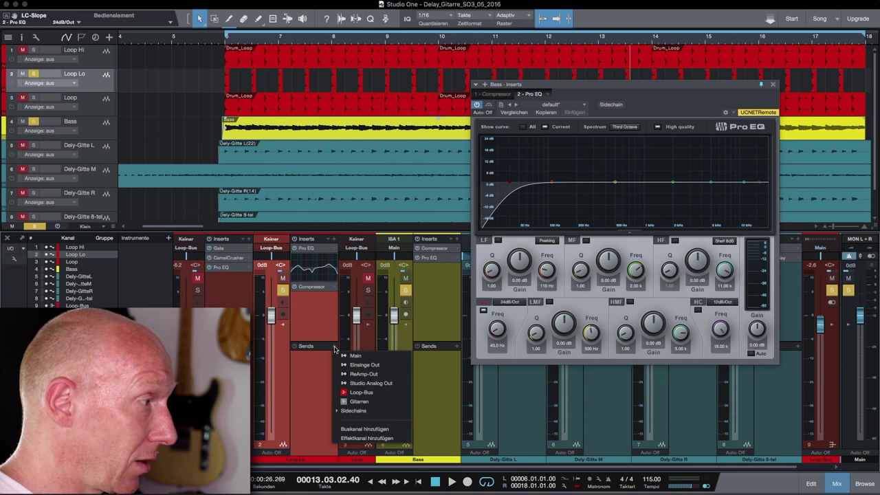
pyautogui.click(354, 410)
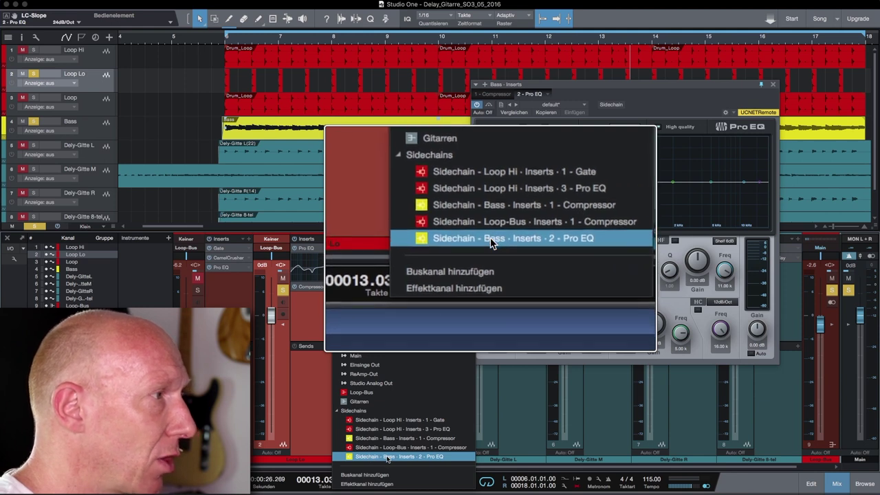
pyautogui.click(387, 456)
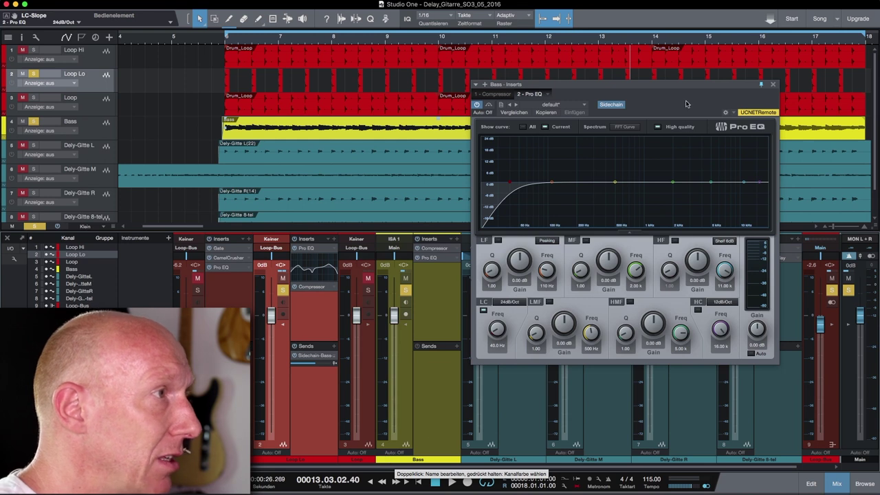
# Play the song to examine the bass and sidechained Loop Lo curves together in the Bass EQ
pyautogui.moveTo(697, 88); pyautogui.dragTo(629, 91)
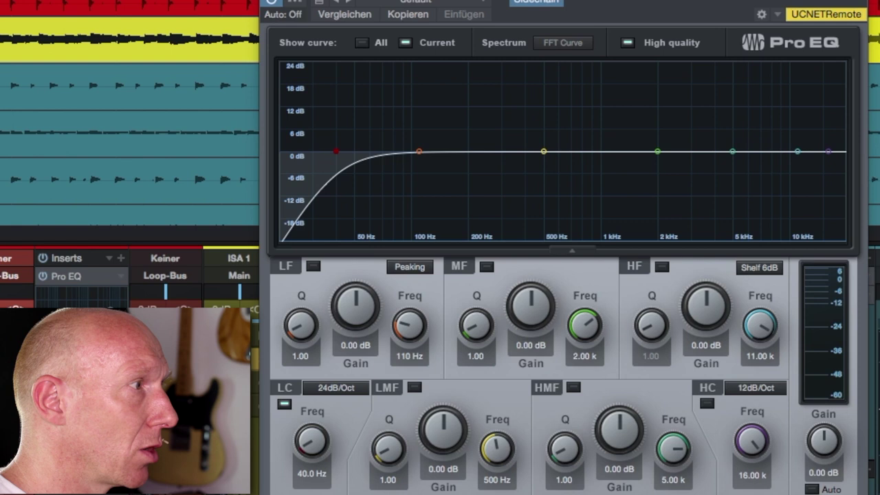
pyautogui.press('space')
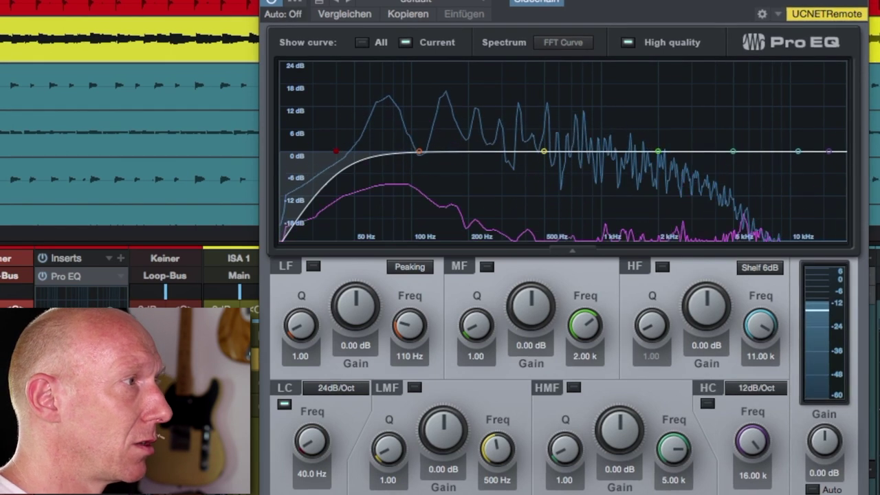
pyautogui.press('space')
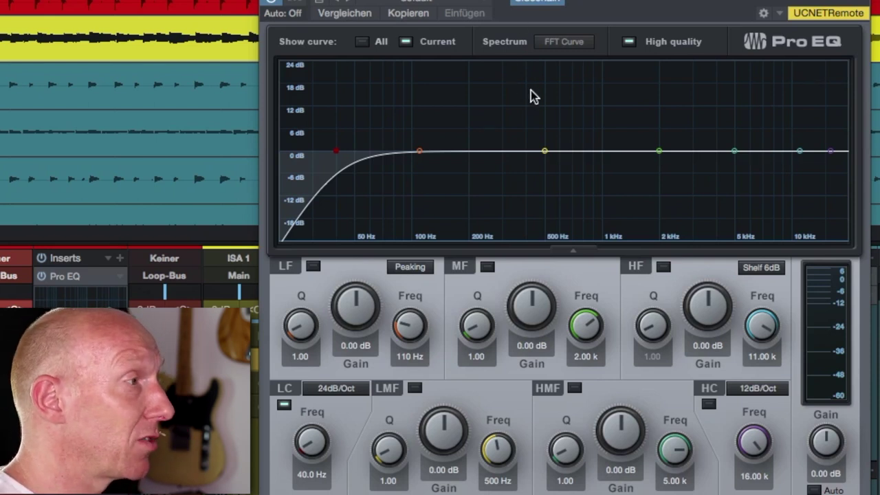
# During playback, move the Bass EQ's LF band to about 73 Hz, and set its gain to -3 dB
pyautogui.press('space')
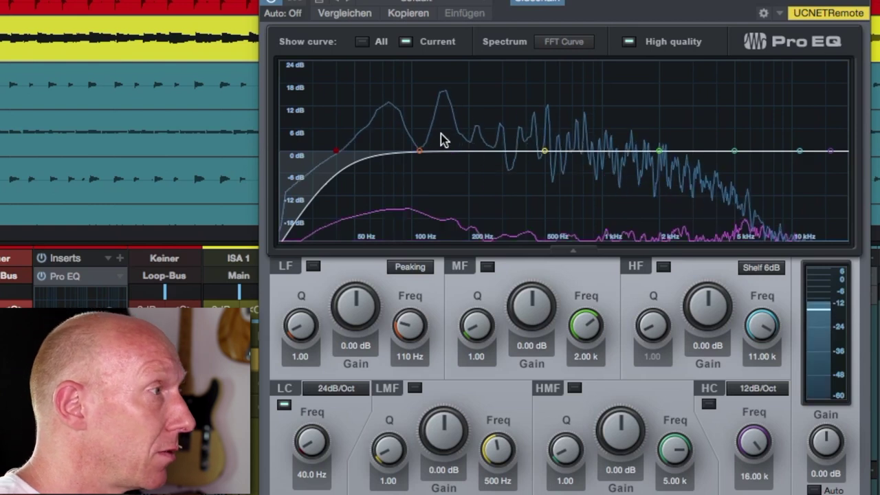
pyautogui.moveTo(419, 149); pyautogui.dragTo(386, 133)
pyautogui.press('space')
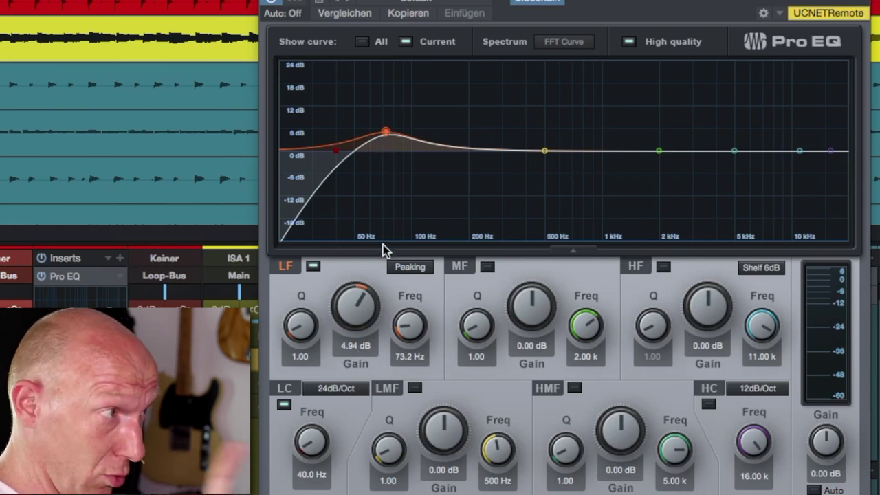
pyautogui.doubleClick(353, 347)
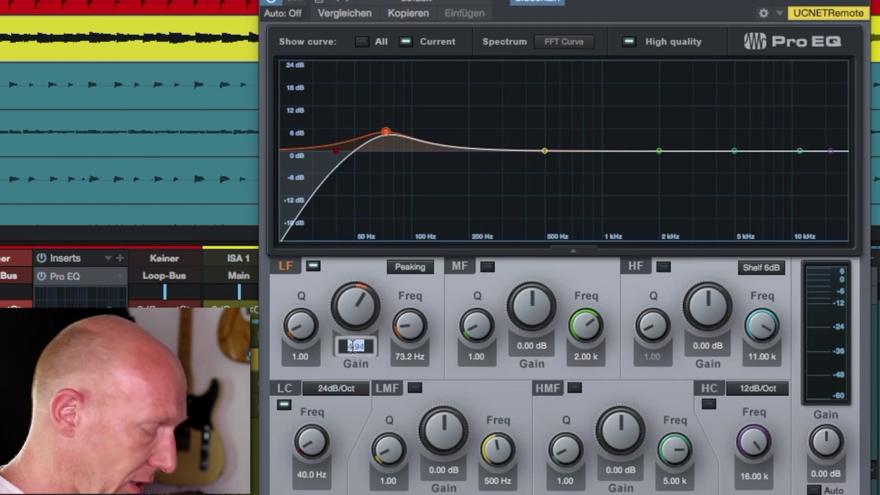
pyautogui.write('-3')
pyautogui.press('Return')
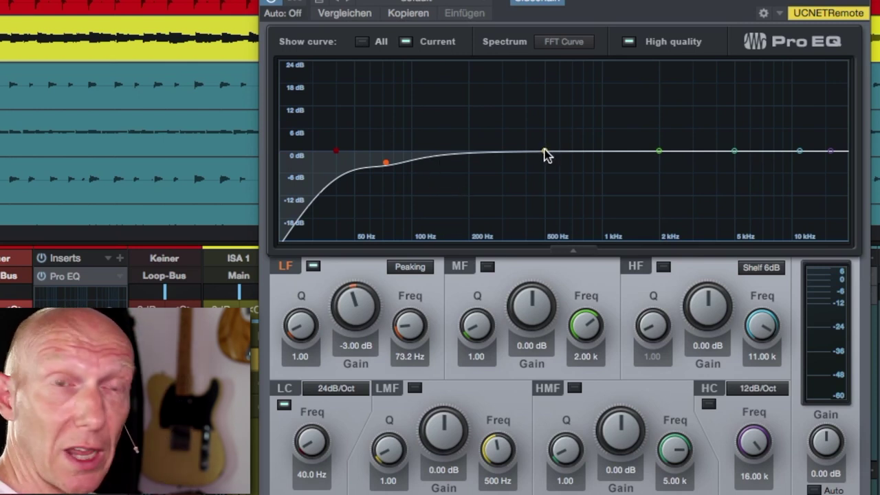
# During playback, move the Bass EQ's LMF band to about 134 Hz, and set its gain to 3 dB
pyautogui.press('space')
pyautogui.moveTo(543, 153); pyautogui.dragTo(397, 147)
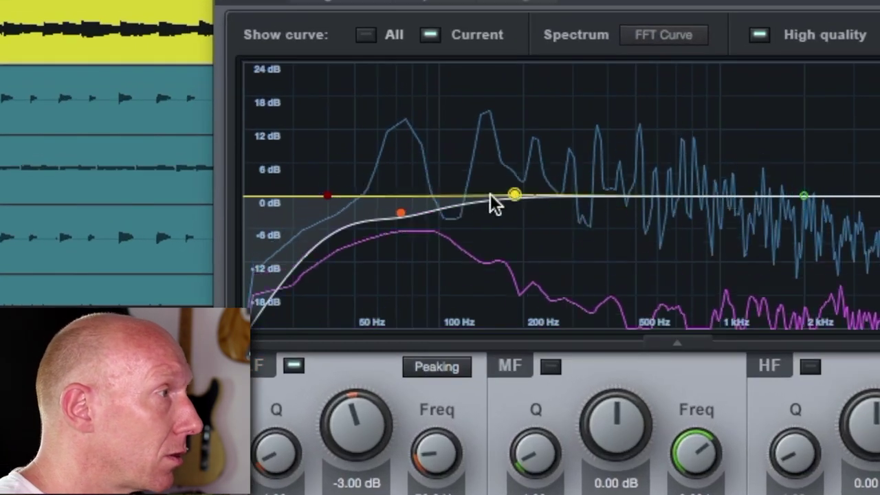
pyautogui.moveTo(417, 191); pyautogui.dragTo(473, 167)
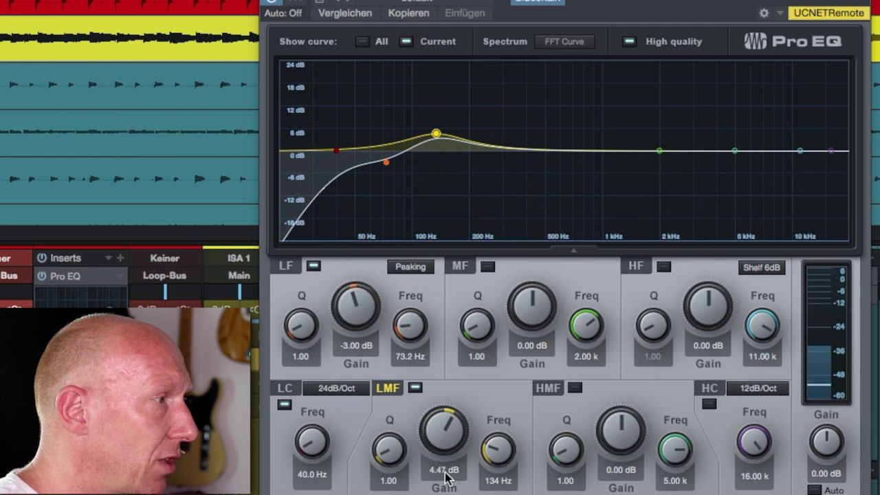
pyautogui.click(455, 493)
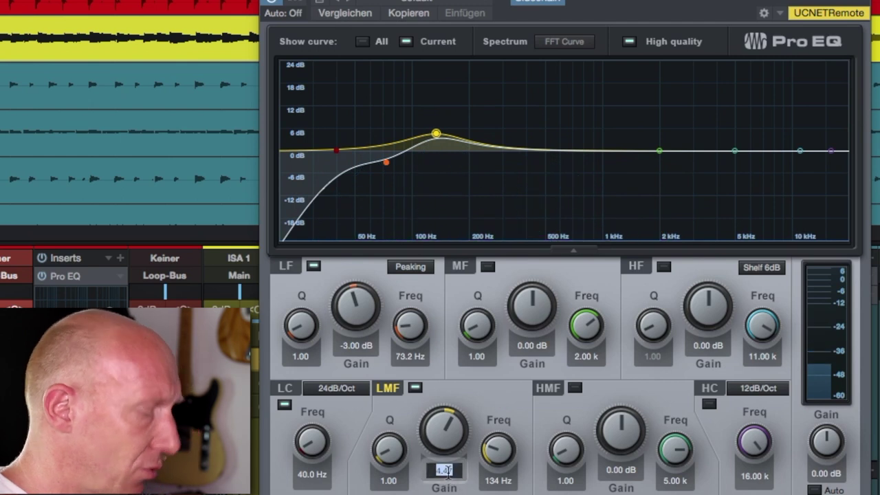
pyautogui.write('3')
pyautogui.press('Return')
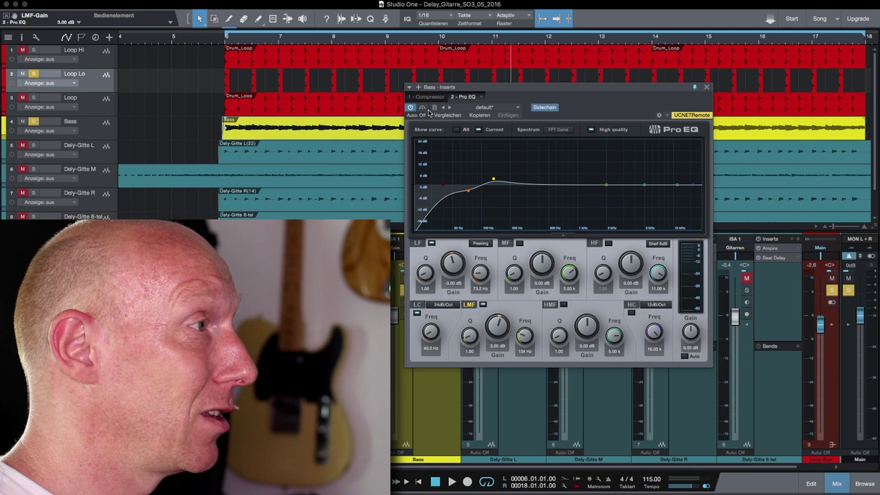
# Bypass and re-enable the Bass Pro EQ repeatedly during playback to compare the sound with and without it
pyautogui.moveTo(464, 92); pyautogui.dragTo(465, 114)
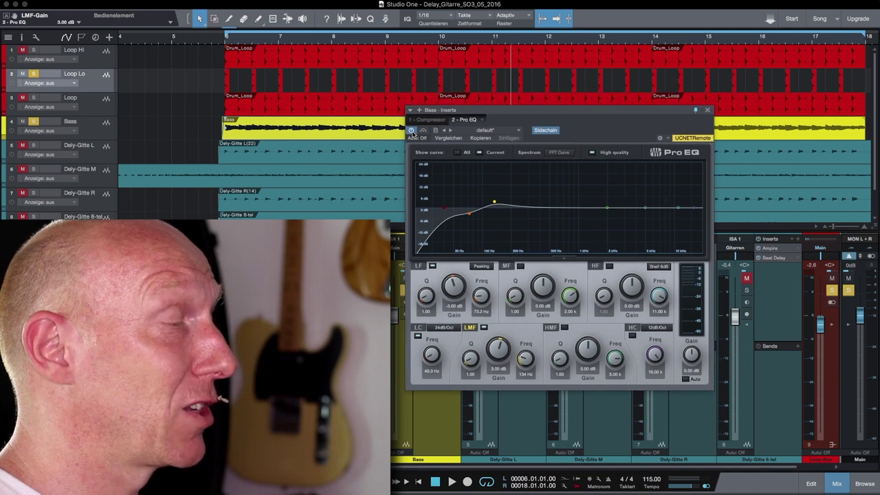
pyautogui.click(411, 131)
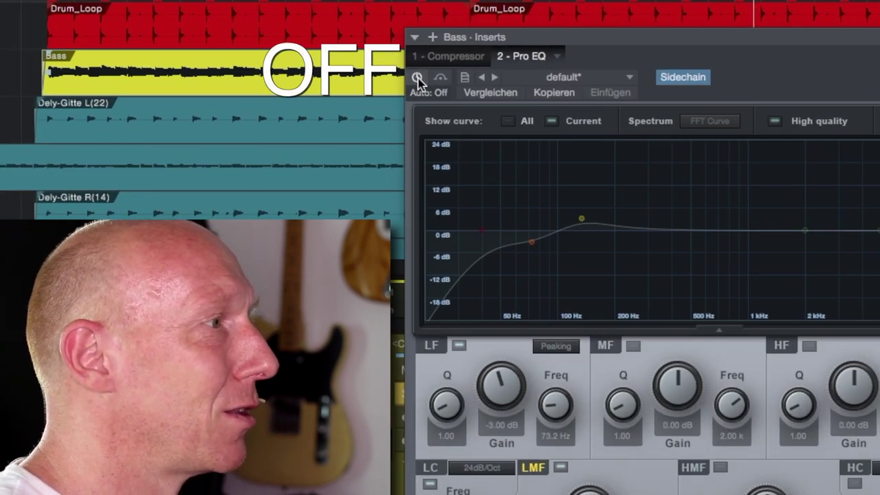
pyautogui.click(417, 79)
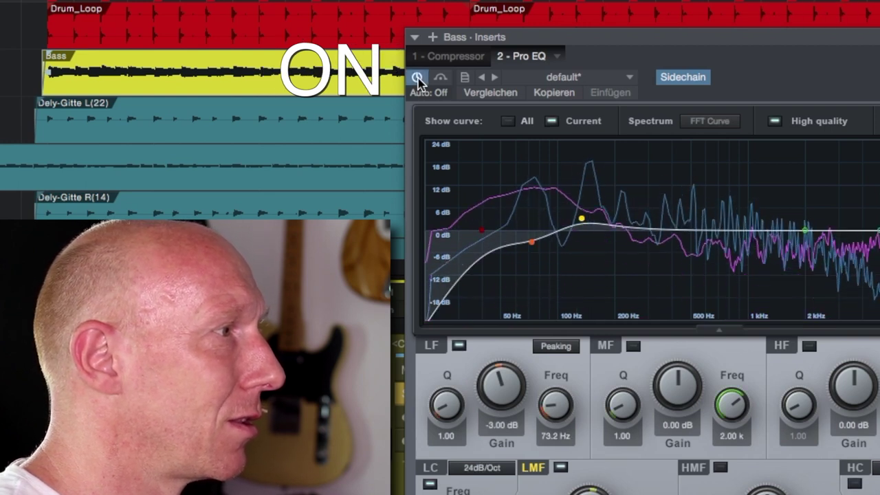
pyautogui.click(417, 79)
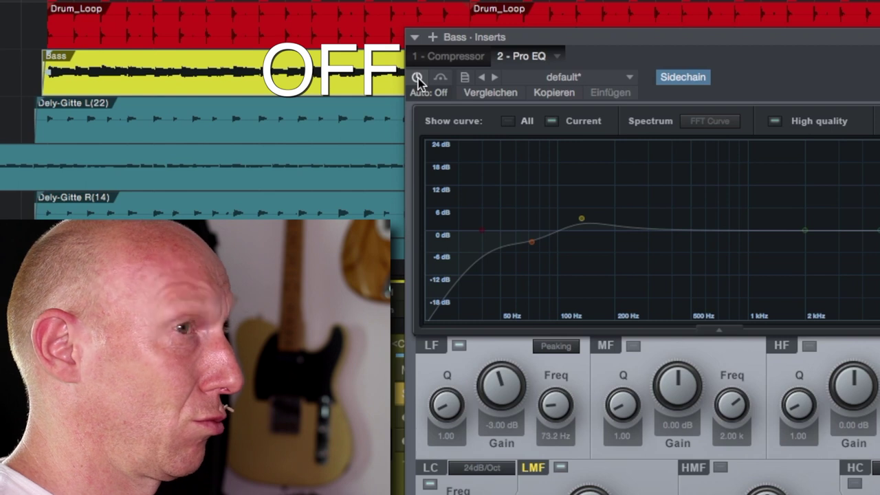
pyautogui.click(418, 79)
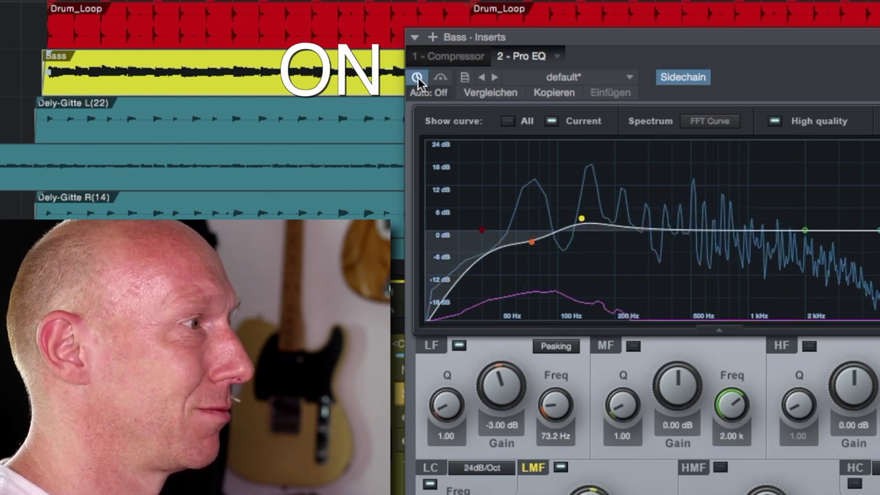